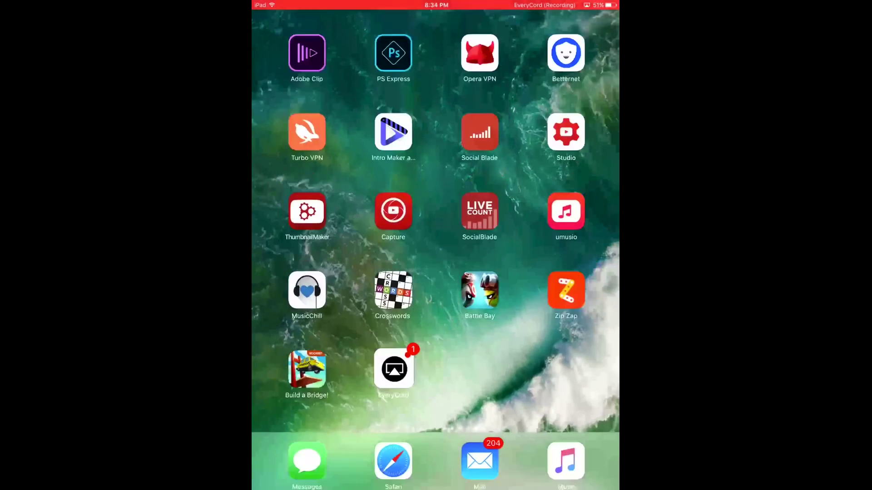
scroll(436, 225, left, 5)
scroll(436, 225, right, 5)
scroll(436, 224, left, 5)
scroll(436, 225, right, 5)
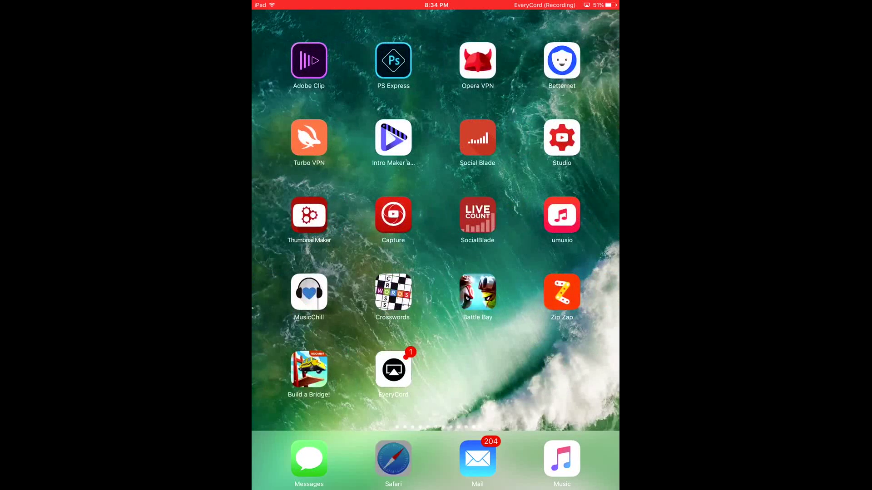
scroll(436, 245, down, 1)
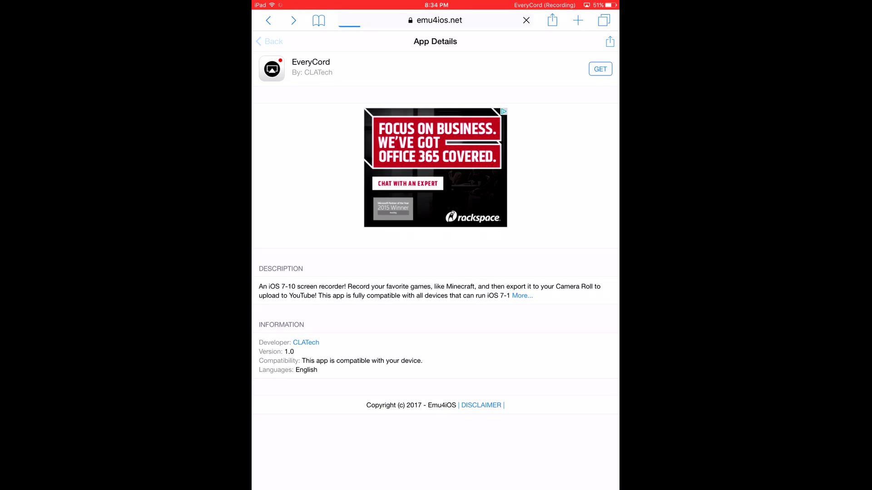
Enter emu4ios.net in the address bar to show the Emu4iOS apps list.
click(436, 20)
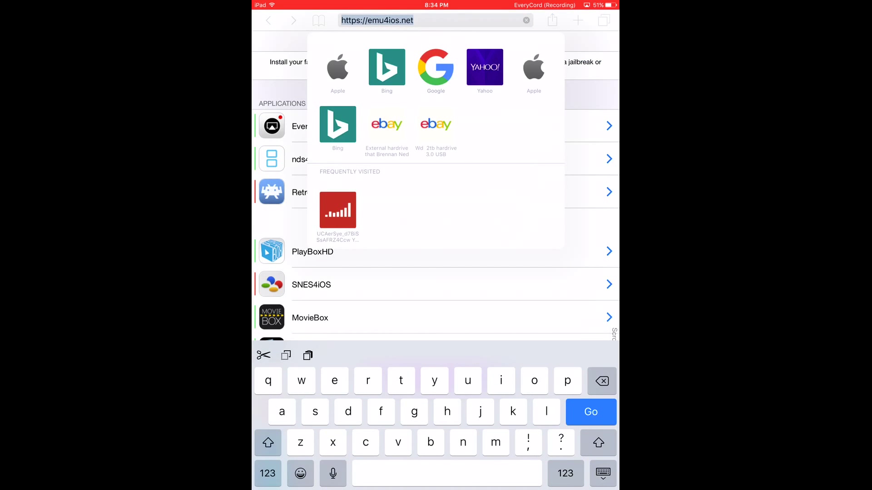
key(Escape)
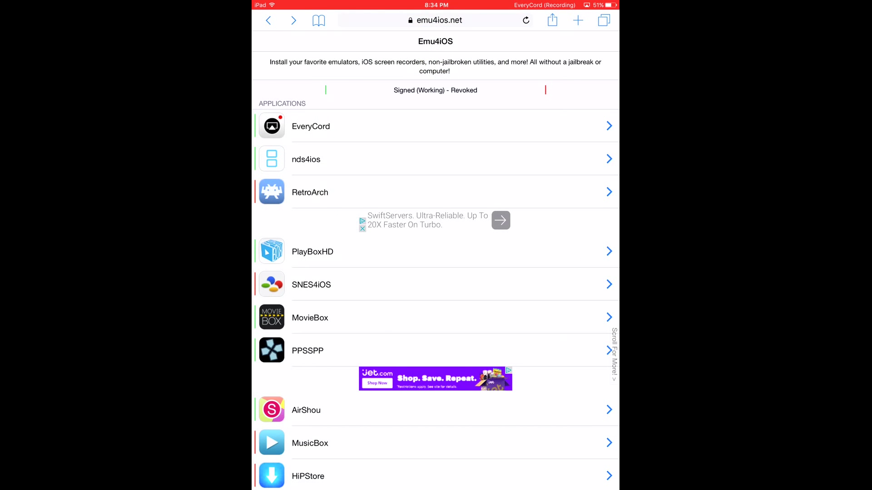
scroll(435, 272, down, 5)
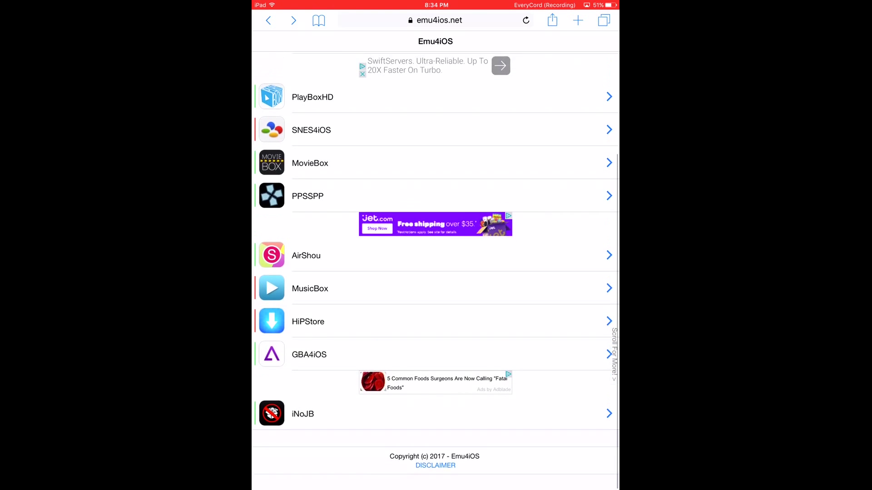
scroll(434, 272, up, 5)
scroll(435, 272, down, 2)
scroll(435, 273, down, 2)
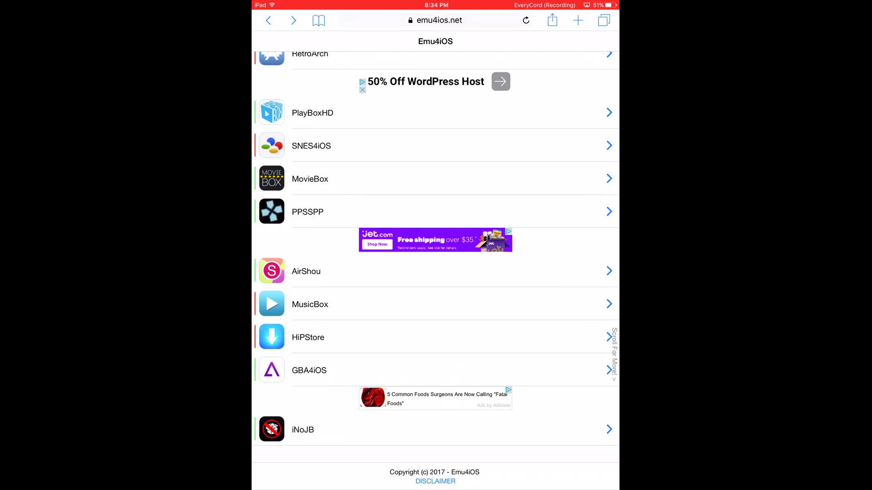
scroll(435, 273, up, 1)
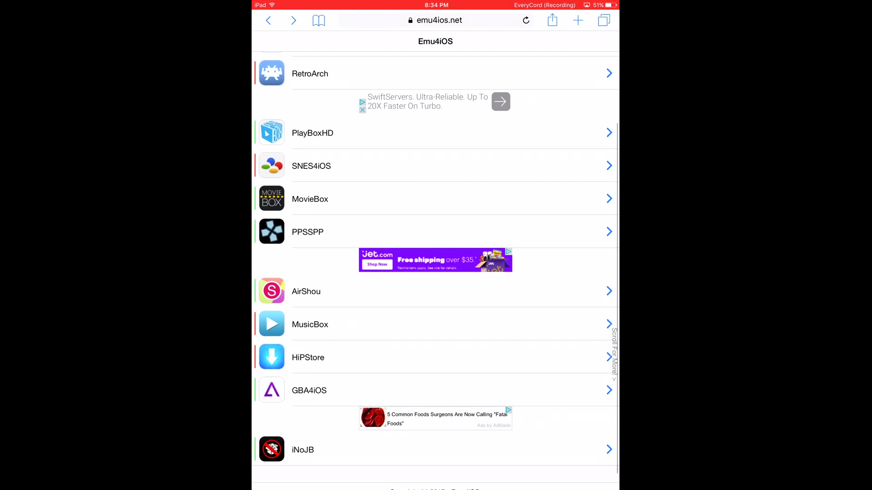
scroll(435, 265, up, 1)
scroll(435, 266, up, 2)
scroll(436, 266, up, 1)
scroll(436, 267, up, 1)
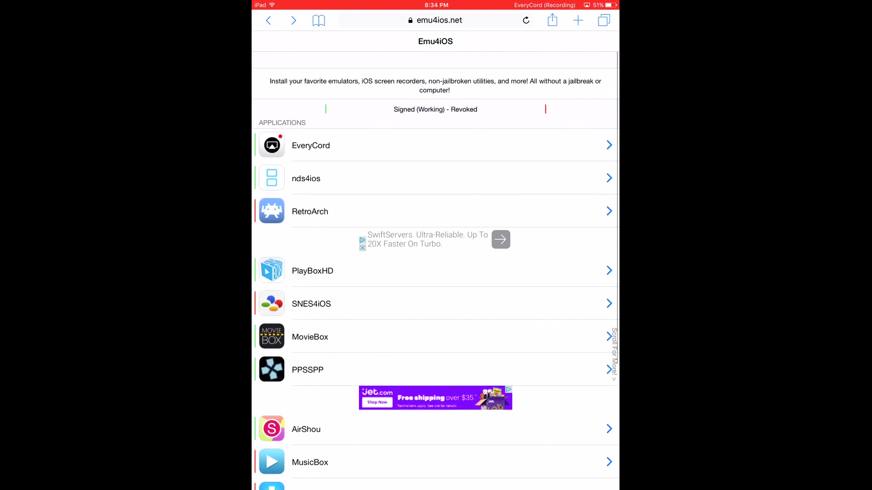
scroll(436, 272, down, 2)
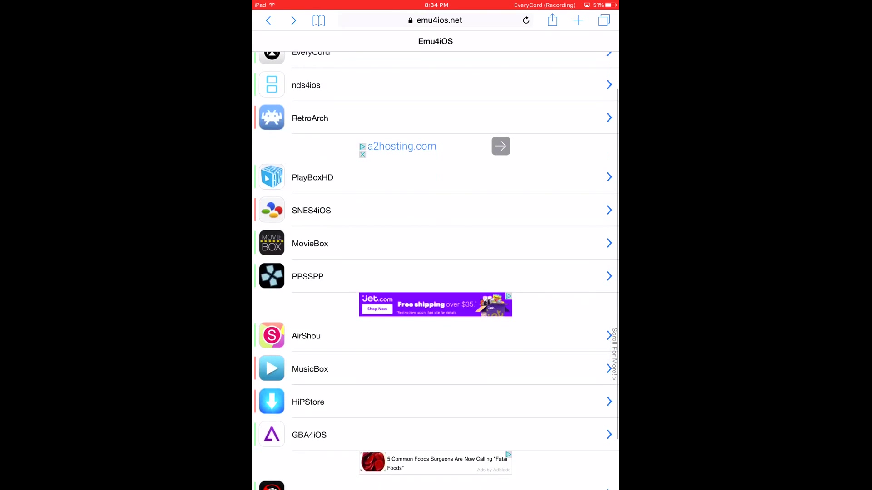
scroll(436, 273, down, 2)
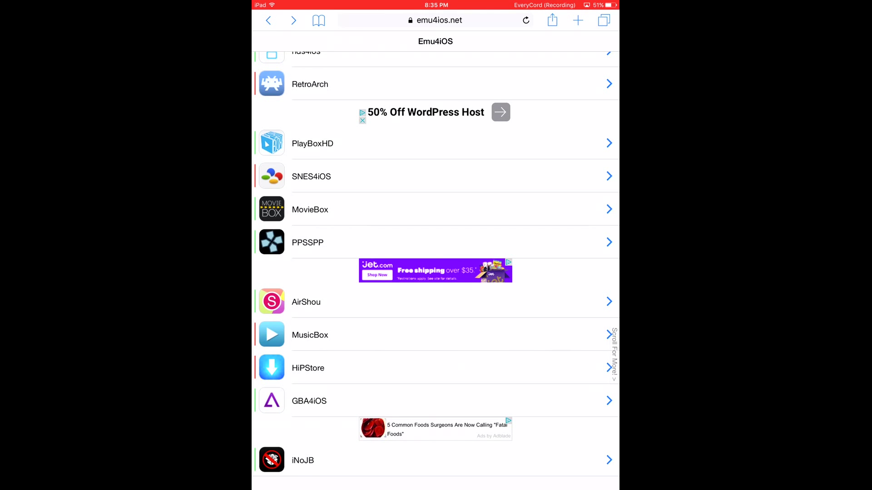
scroll(436, 273, up, 3)
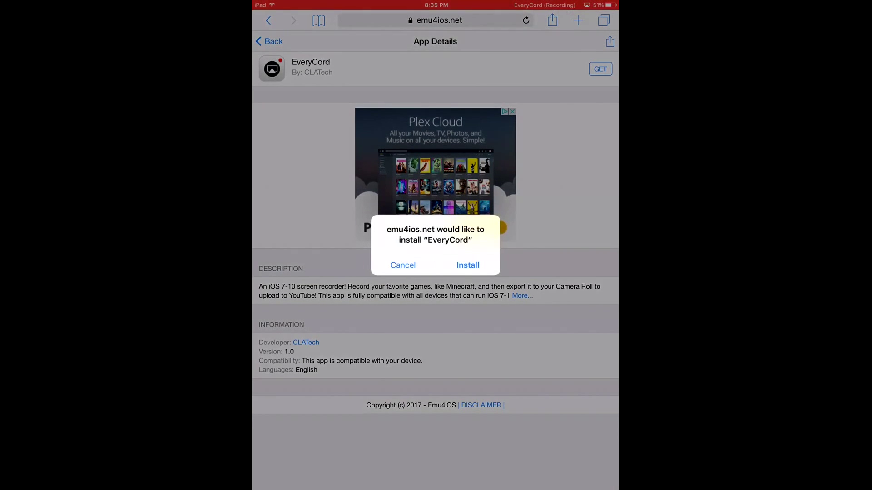
Confirm Install for EveryCord in the download dialog.
click(467, 265)
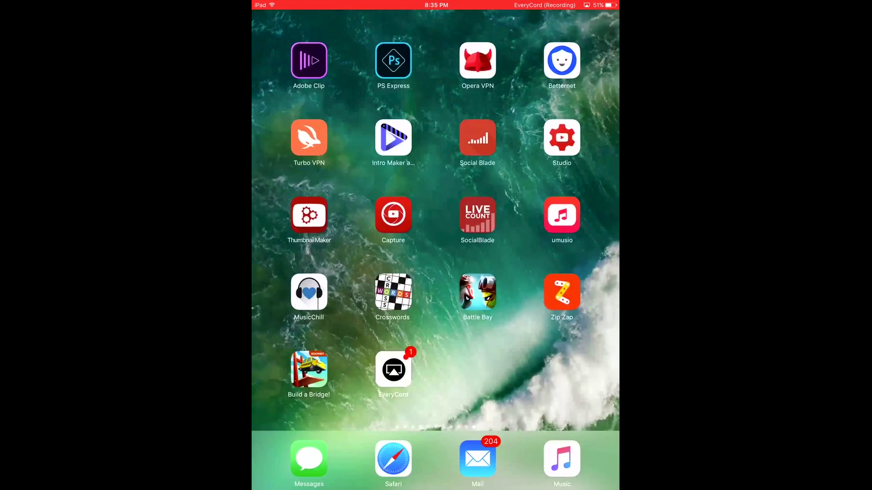
Open Settings and go to General > Profiles & Device Management.
mouse_move(546, 245)
mouse_down()
mouse_move(306, 245)
mouse_move(546, 245)
mouse_up()
drag(307, 245, 545, 245)
click(565, 290)
scroll(518, 246, down, 2)
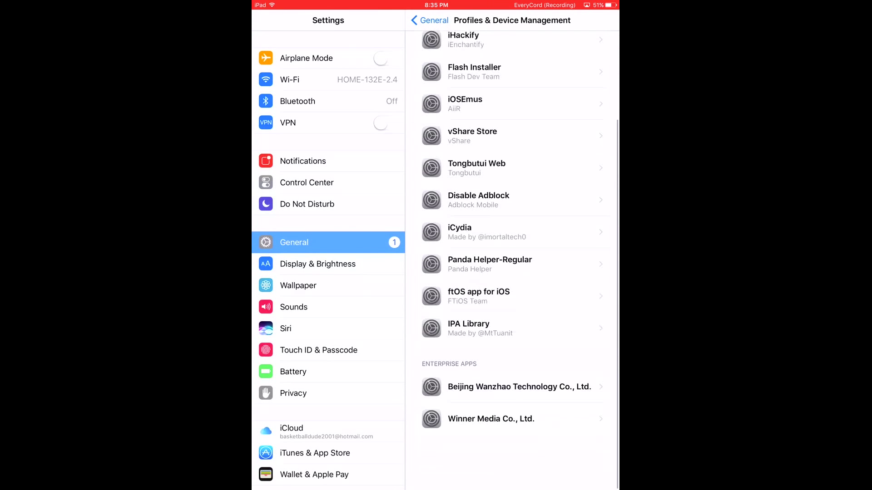
scroll(511, 246, up, 2)
click(429, 20)
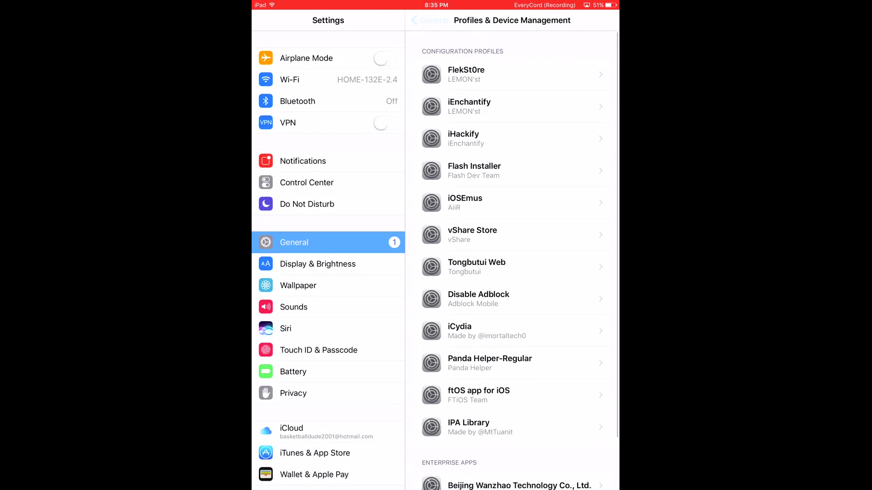
scroll(512, 273, down, 1)
scroll(511, 272, down, 1)
click(478, 385)
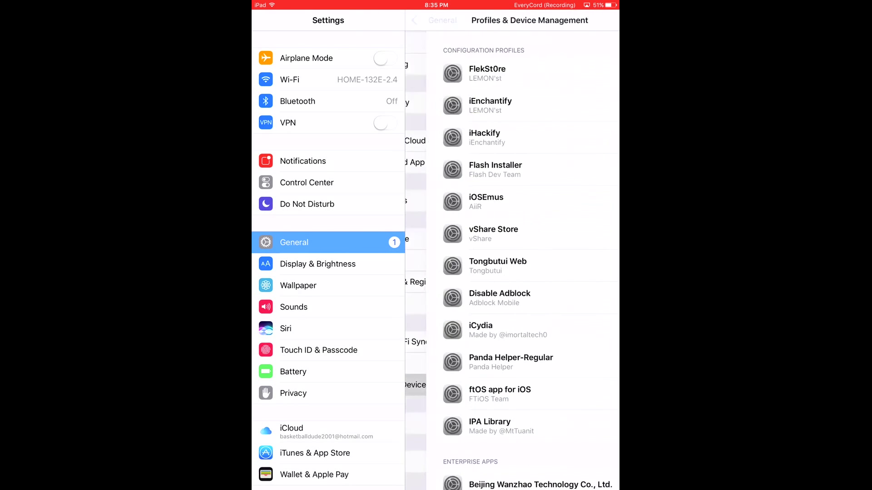
Check the FlekSt0re profile, then Beijing Wanzhao Technology's verified apps including EveryCord.
click(470, 69)
click(424, 20)
scroll(511, 272, down, 1)
scroll(511, 272, down, 1)
click(519, 430)
click(420, 19)
click(519, 430)
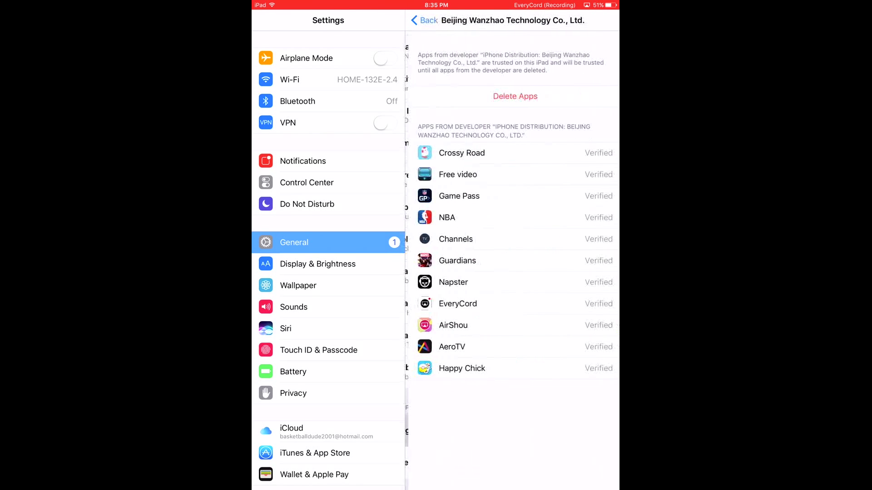
Back out to General settings and return to the Home Screen.
click(424, 20)
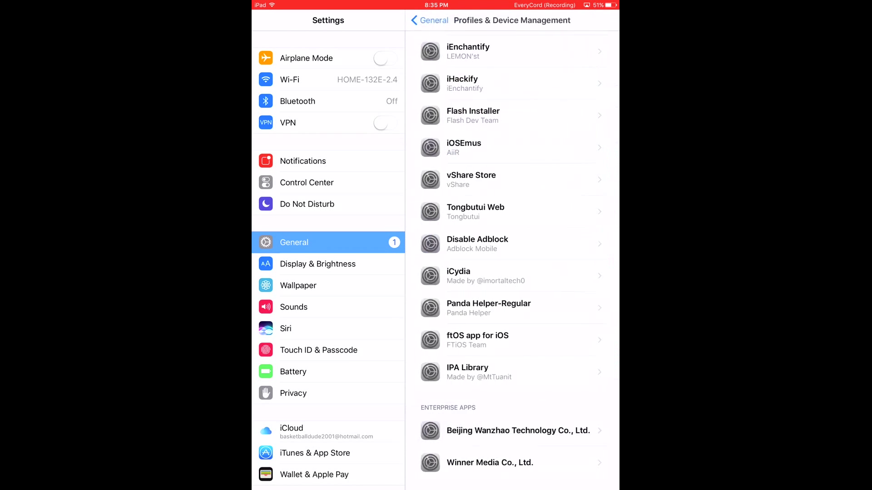
click(429, 20)
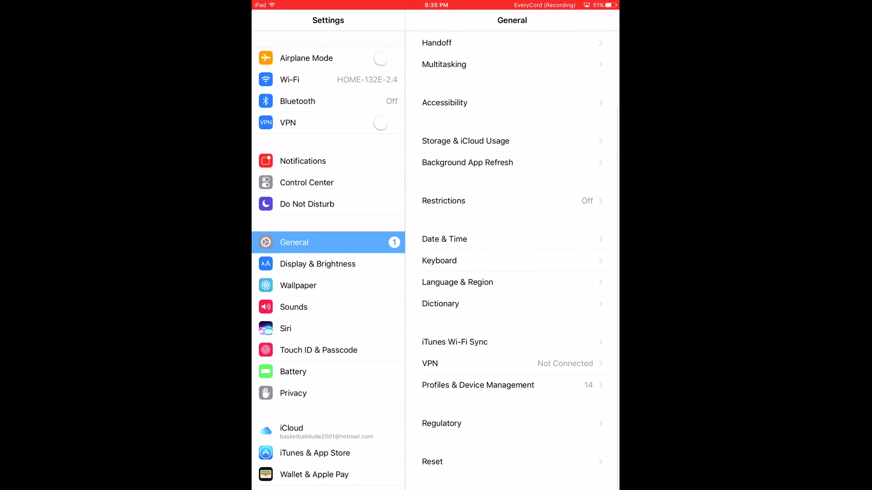
key(Home)
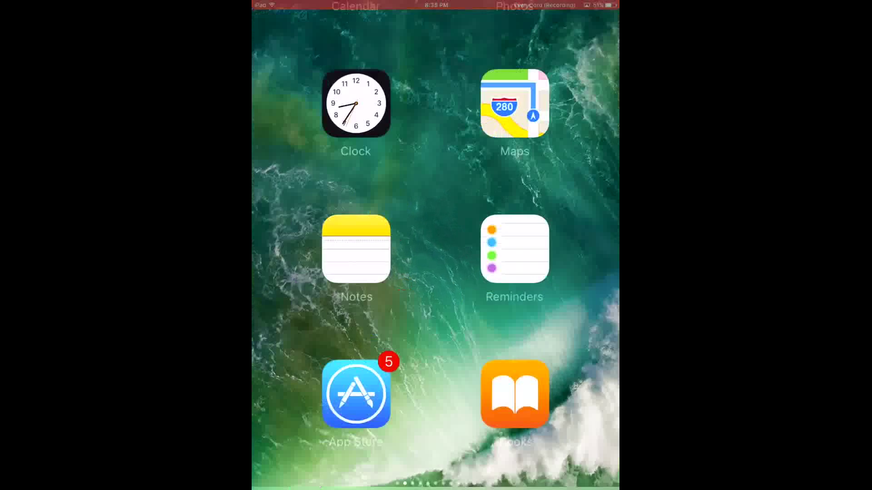